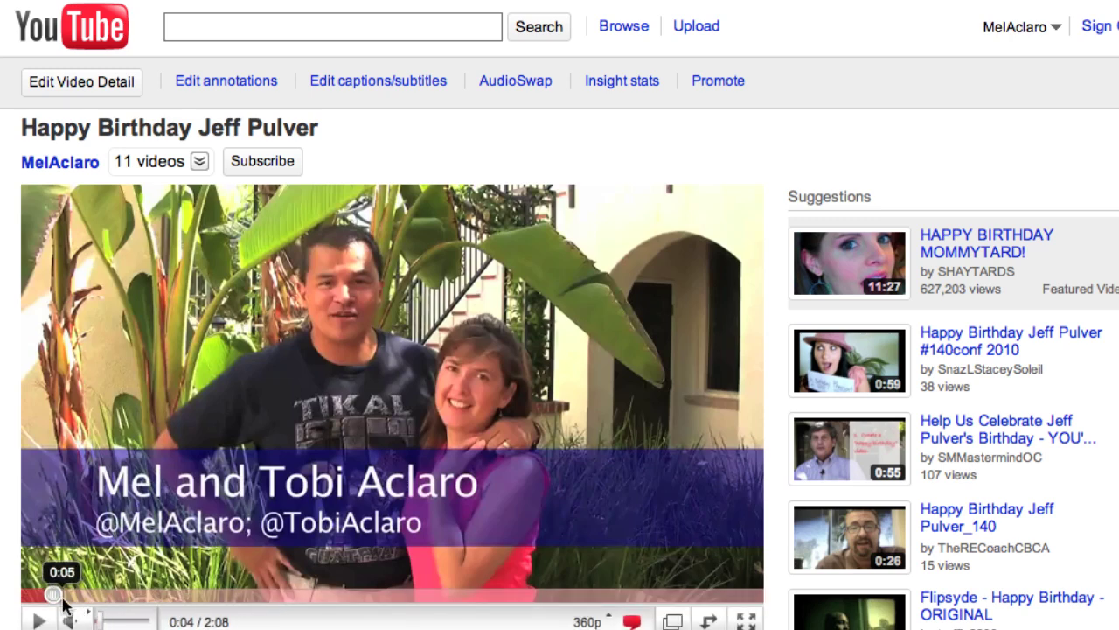
Test the existing green note's link to the invitation video, then pause the birthday video at 0:08.
{"action": "left_click_drag", "start_coordinate": [52, 598], "coordinate": [119, 594]}
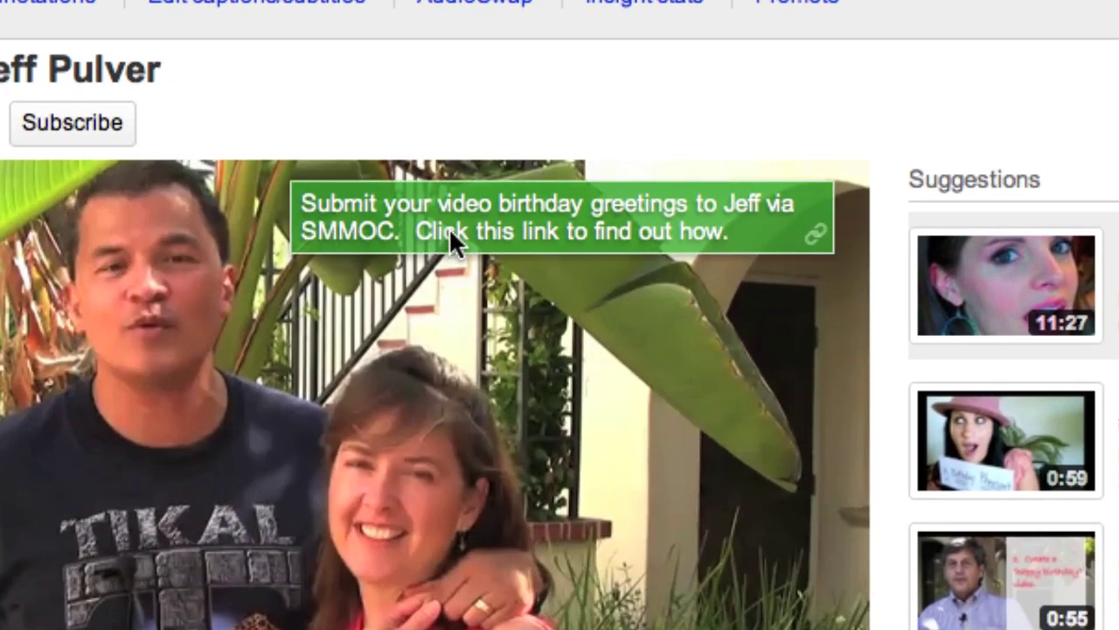
{"action": "left_click", "coordinate": [598, 222]}
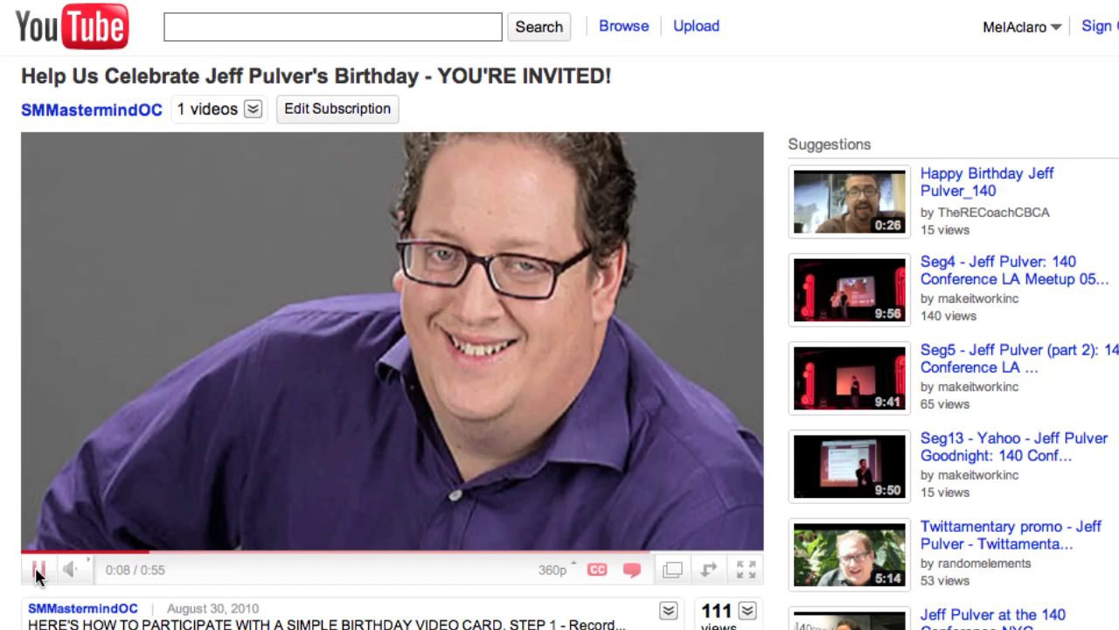
{"action": "left_click", "coordinate": [35, 568]}
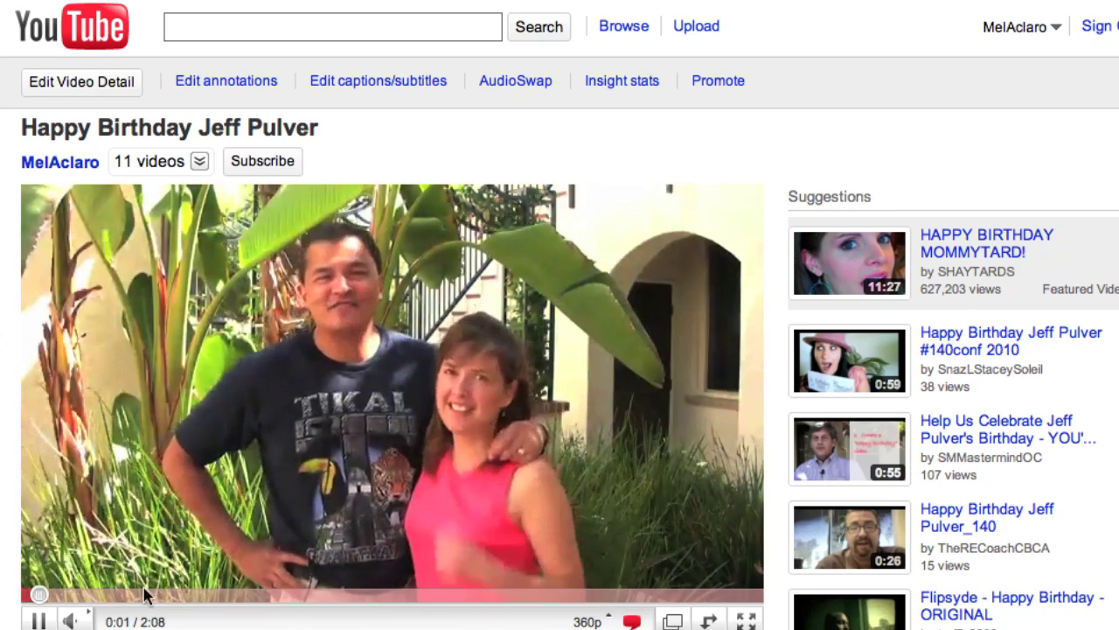
{"action": "left_click", "coordinate": [38, 619]}
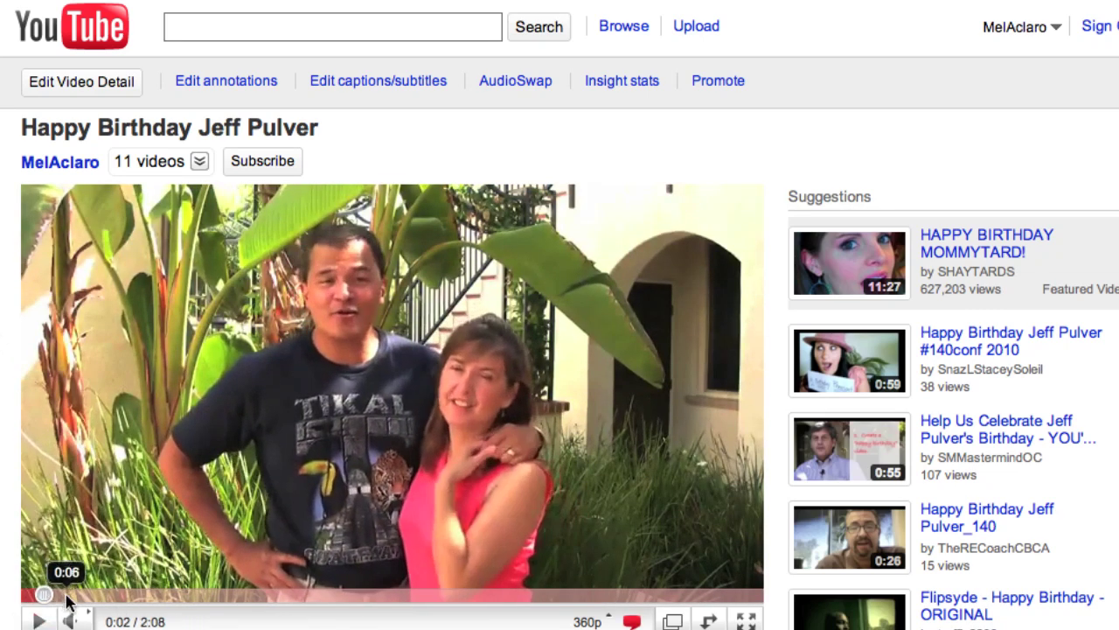
{"action": "left_click", "coordinate": [70, 597]}
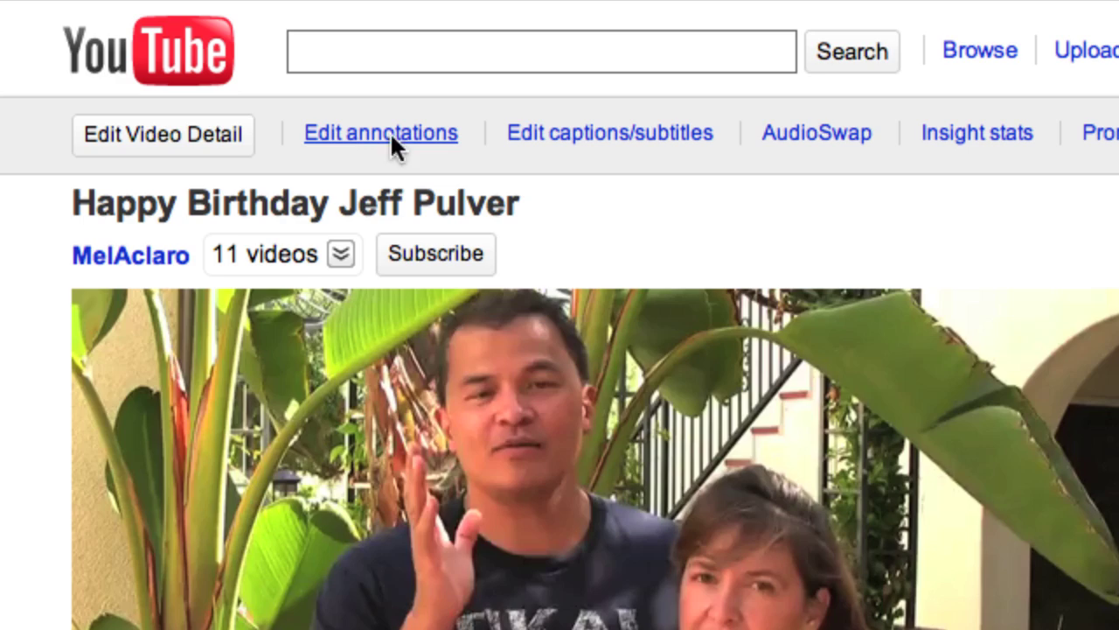
Open the annotation editor, select the existing greeting note, and move the playhead back to 0:04.
{"action": "left_click", "coordinate": [390, 131]}
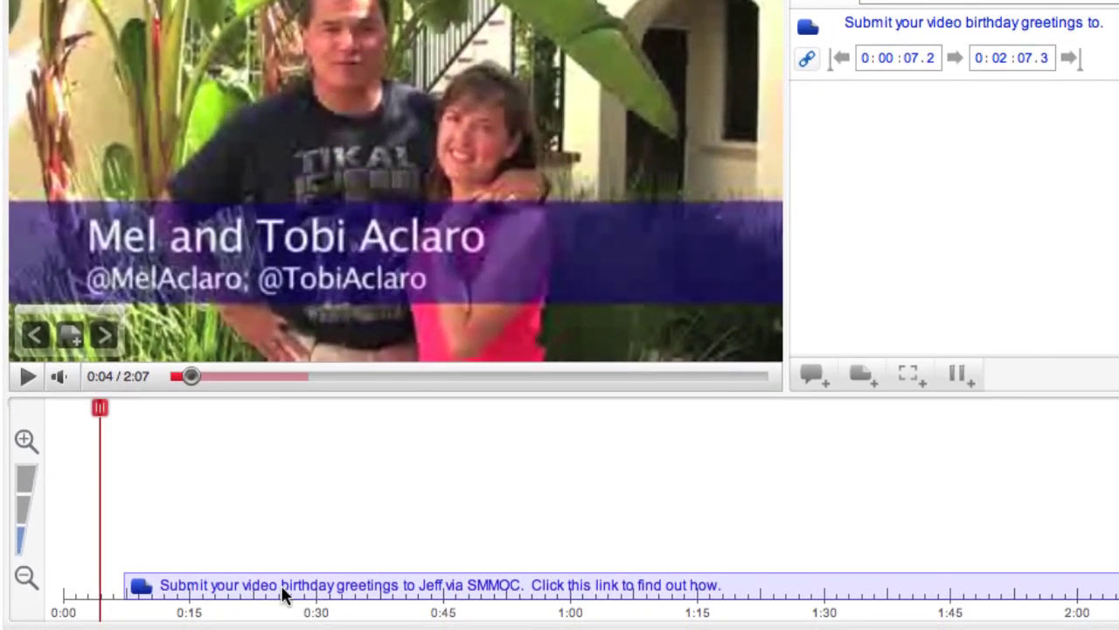
{"action": "left_click", "coordinate": [313, 596]}
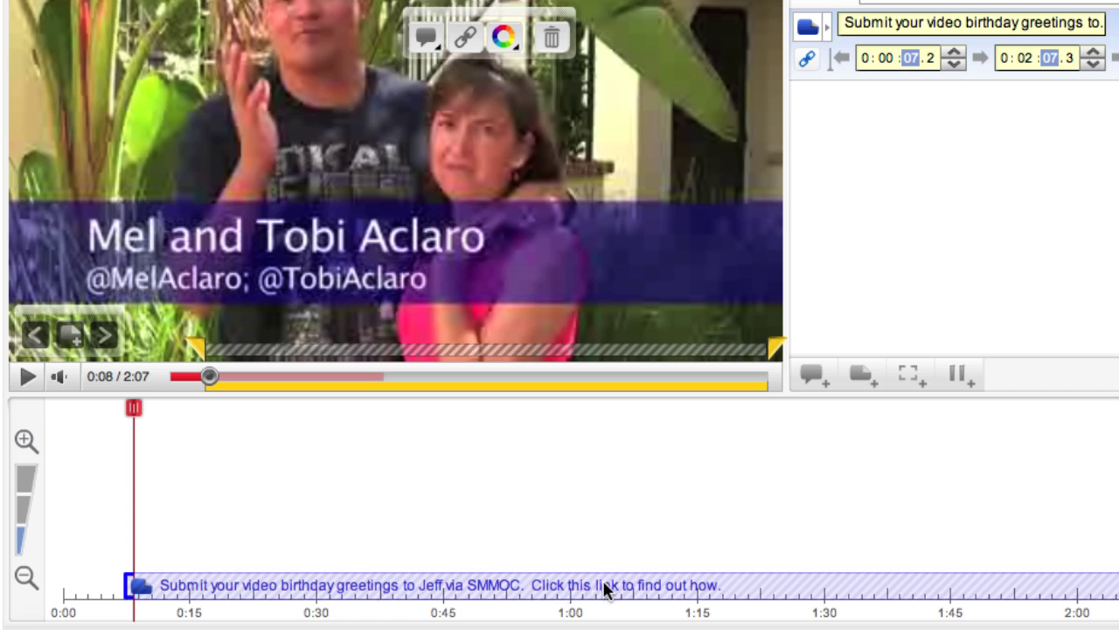
{"action": "left_click_drag", "start_coordinate": [157, 407], "coordinate": [89, 416]}
{"action": "left_click_drag", "start_coordinate": [129, 354], "coordinate": [123, 355]}
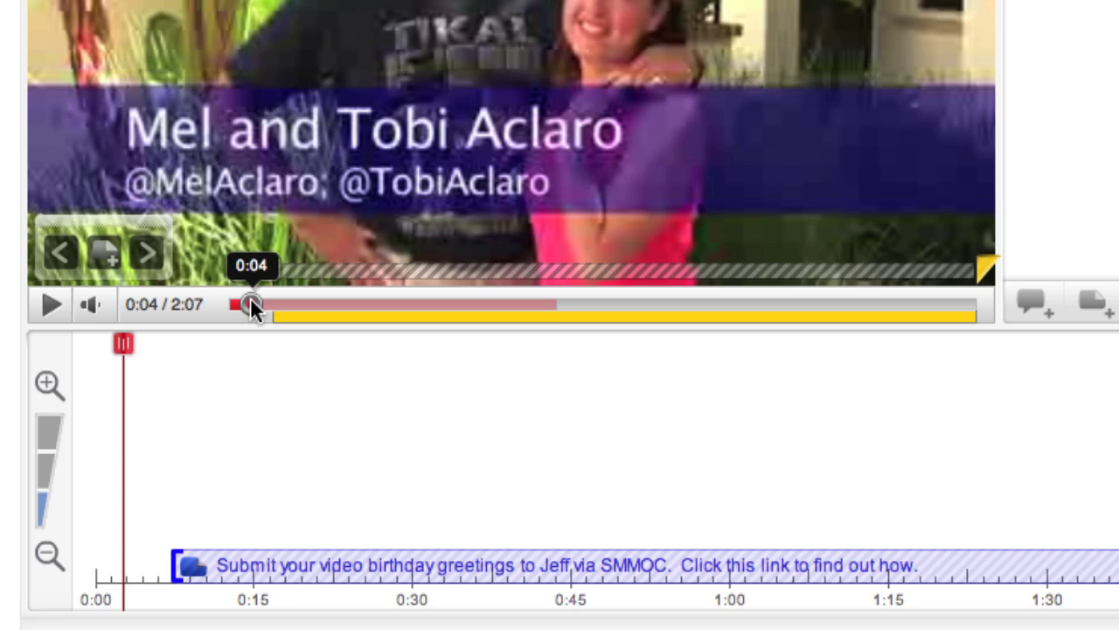
Add a note reading "Watch [person]'s video about how to include your Happy Birthday message." and move it lower.
{"action": "left_click", "coordinate": [103, 255]}
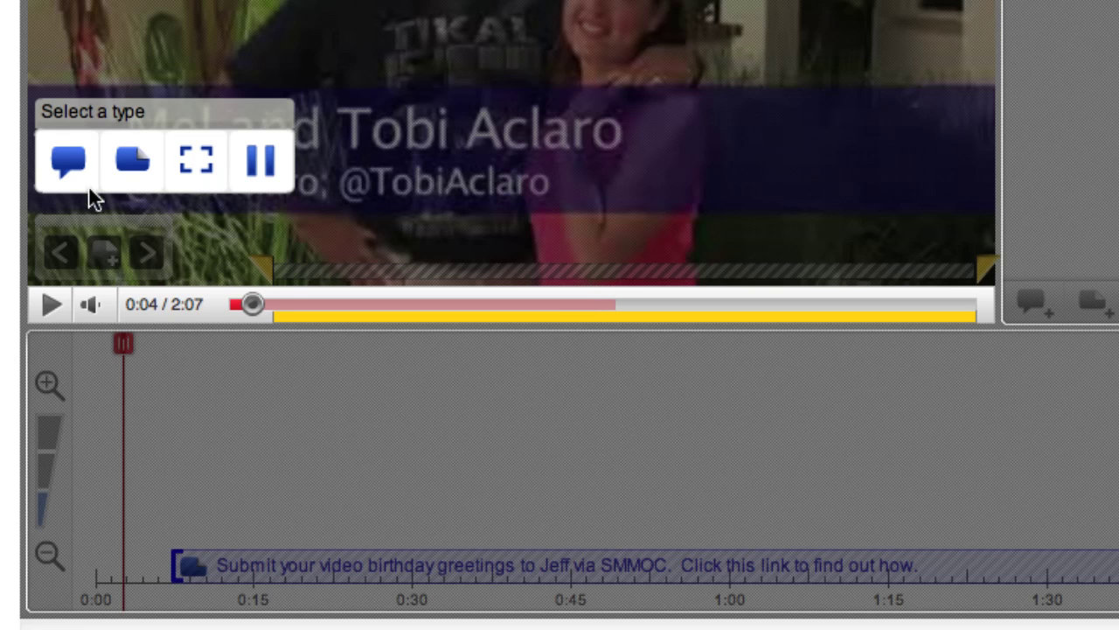
{"action": "left_click", "coordinate": [132, 159]}
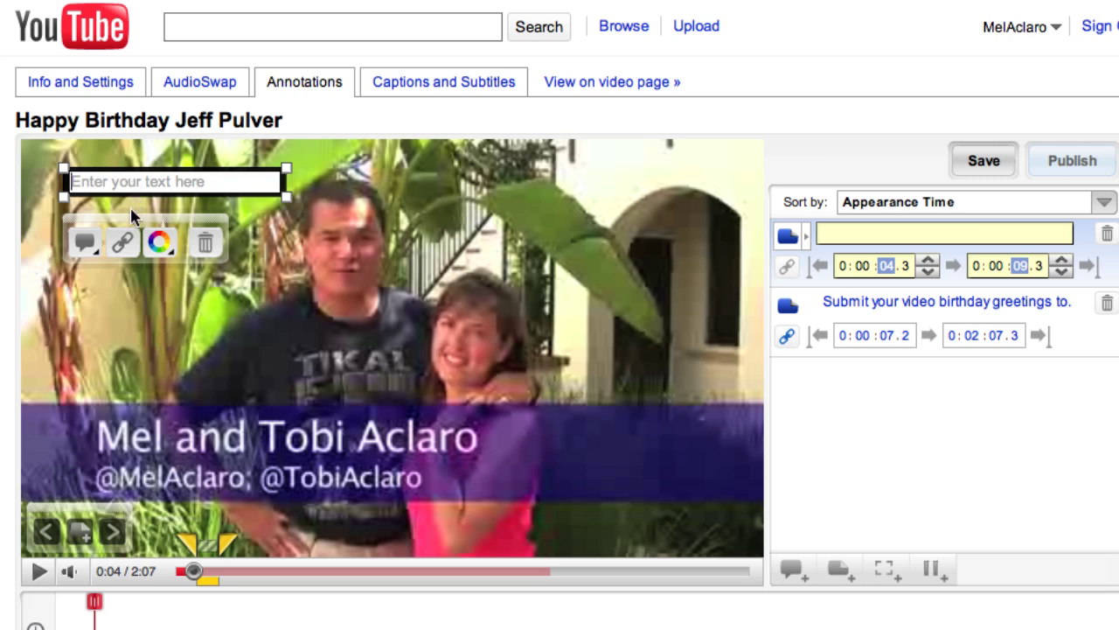
{"action": "type", "text": "Wa"}
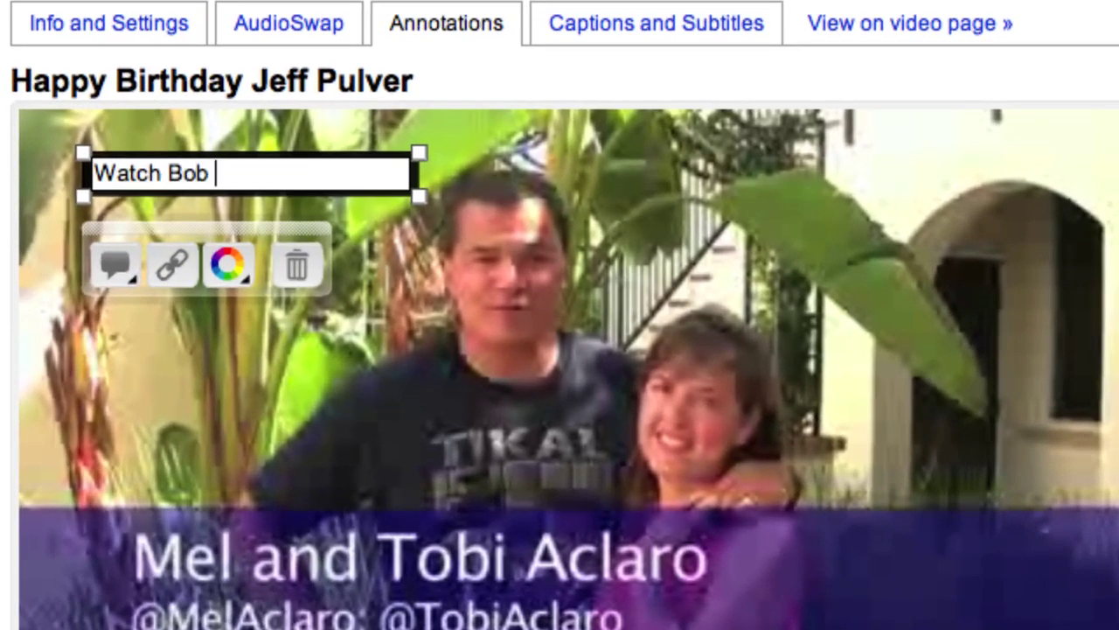
{"action": "type", "text": "cl"}
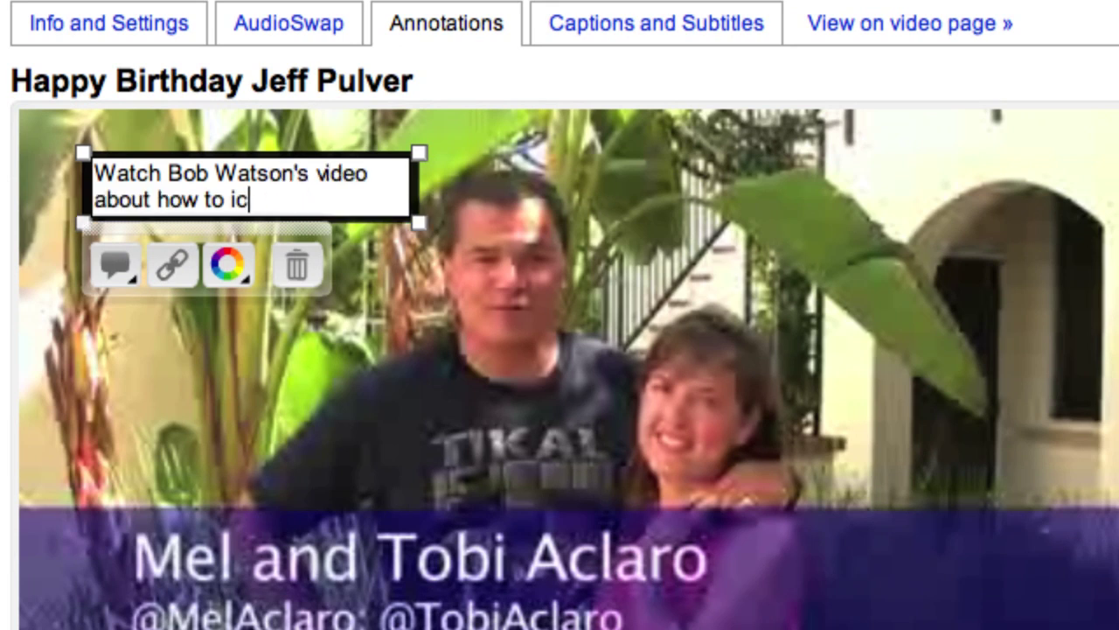
{"action": "key", "text": "BackSpace"}
{"action": "key", "text": "BackSpace"}
{"action": "type", "text": "nclude "}
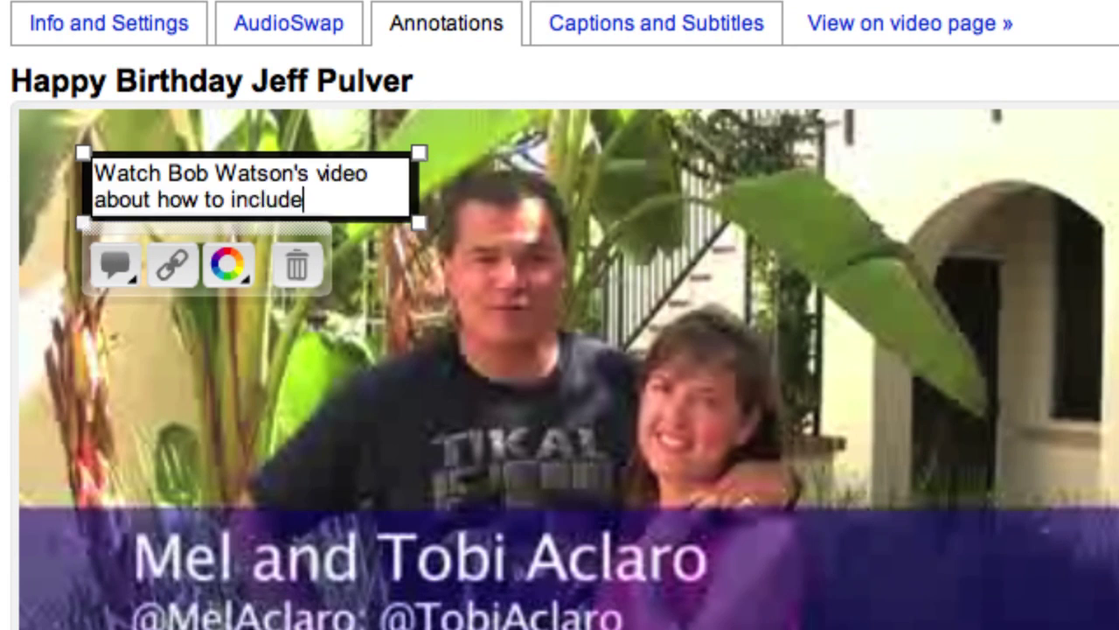
{"action": "type", "text": "your Happy B"}
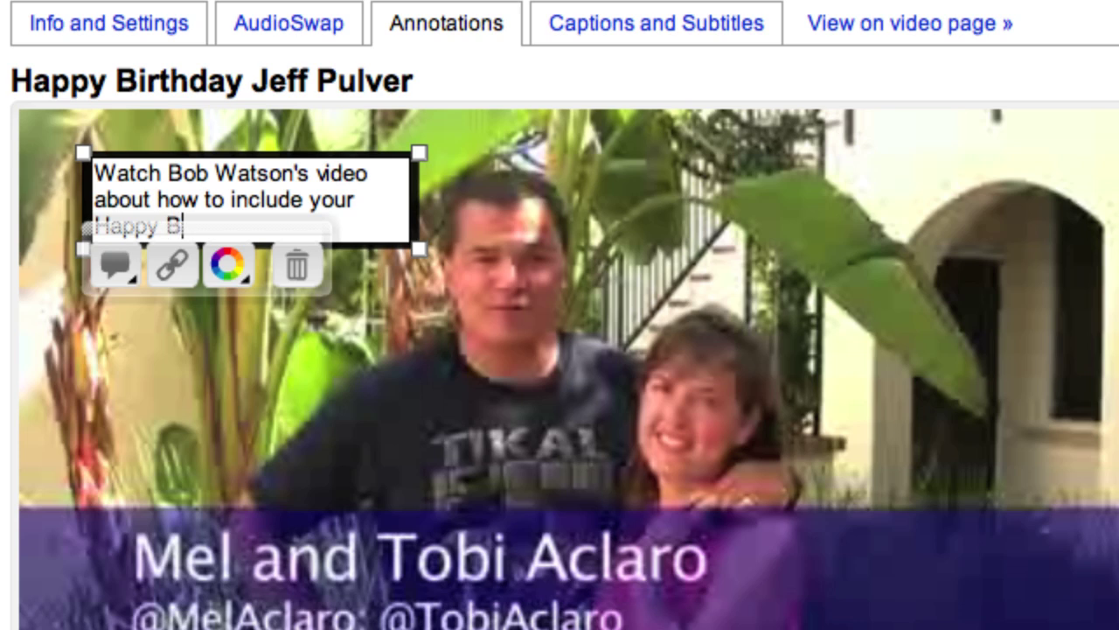
{"action": "type", "text": "irthda"}
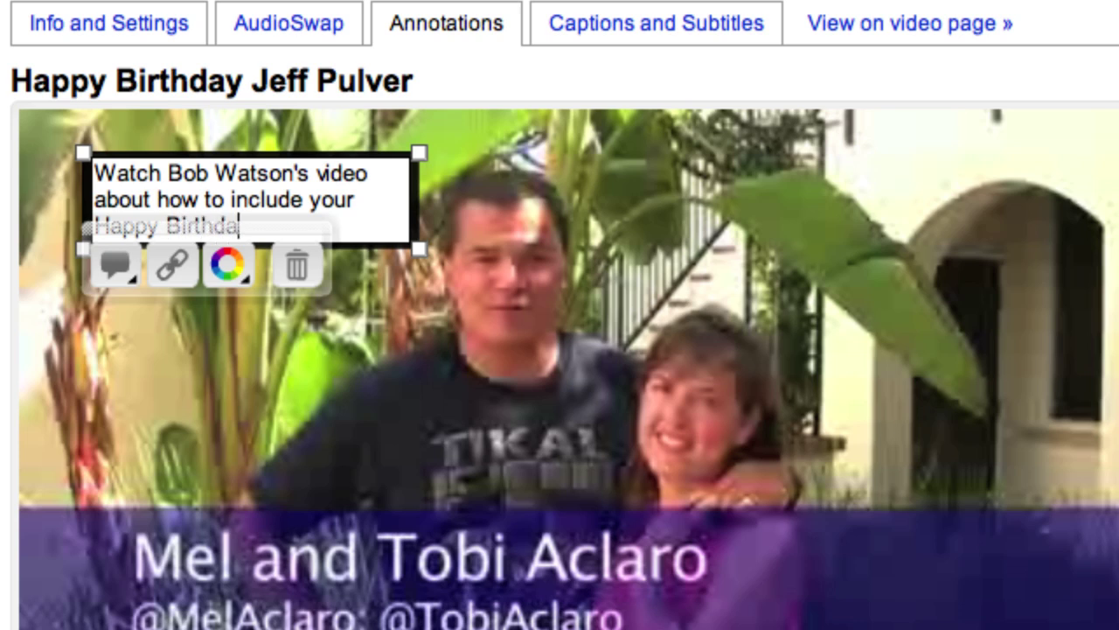
{"action": "type", "text": "y message."}
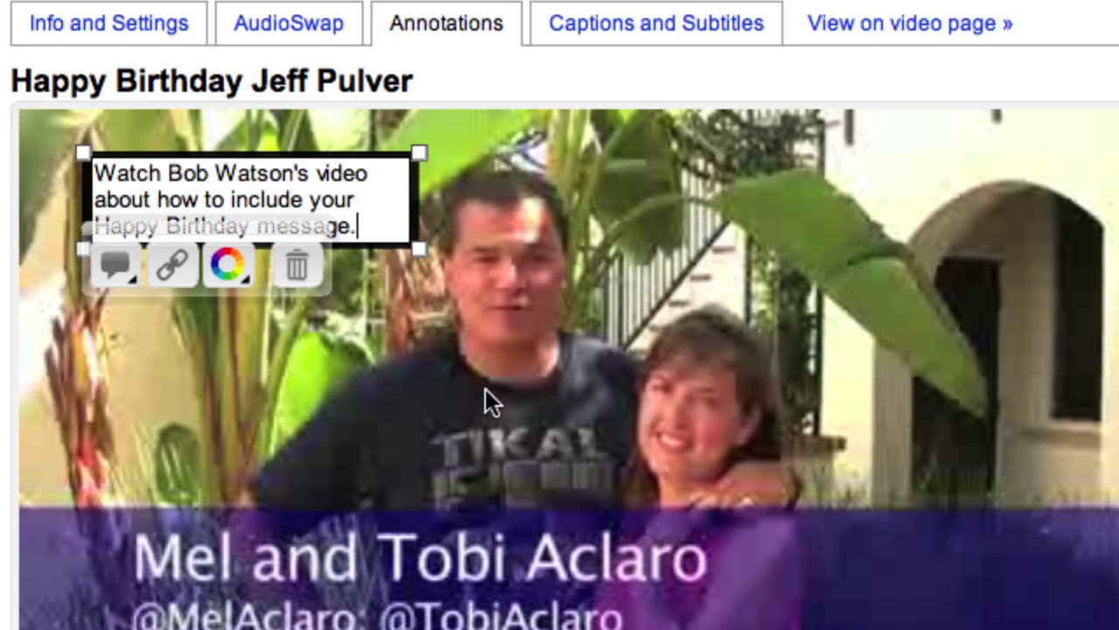
{"action": "mouse_move", "coordinate": [415, 201]}
{"action": "left_mouse_down"}
{"action": "mouse_move", "coordinate": [547, 418]}
{"action": "mouse_move", "coordinate": [739, 611]}
{"action": "mouse_move", "coordinate": [778, 626]}
{"action": "left_mouse_up"}
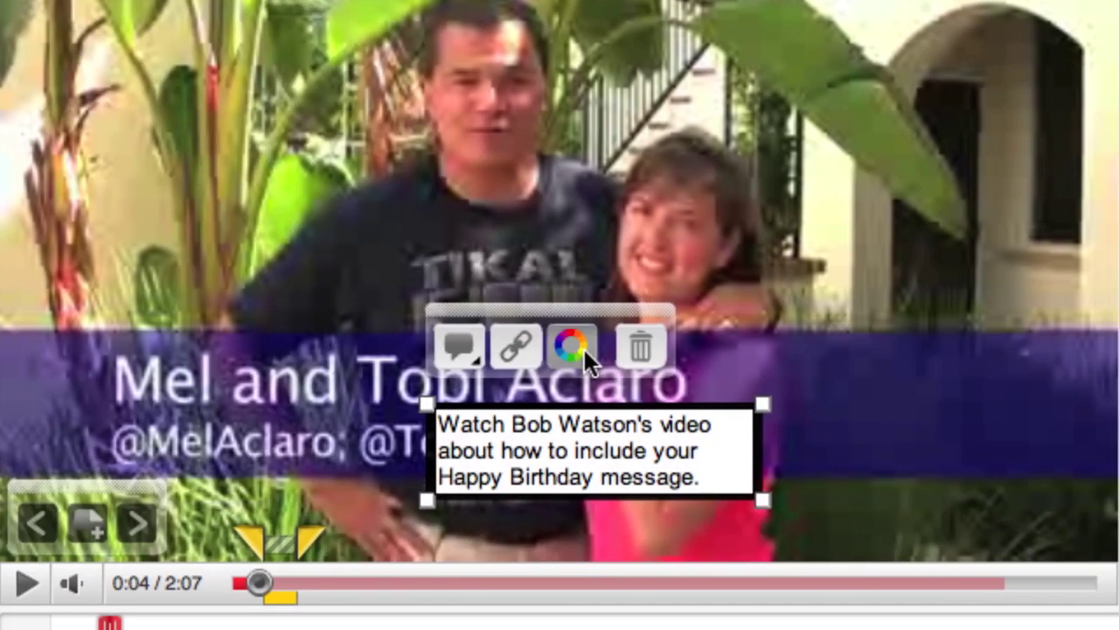
Give the new note a green background and open its link dialog's link-type list.
{"action": "left_click", "coordinate": [580, 403]}
{"action": "left_click", "coordinate": [818, 423]}
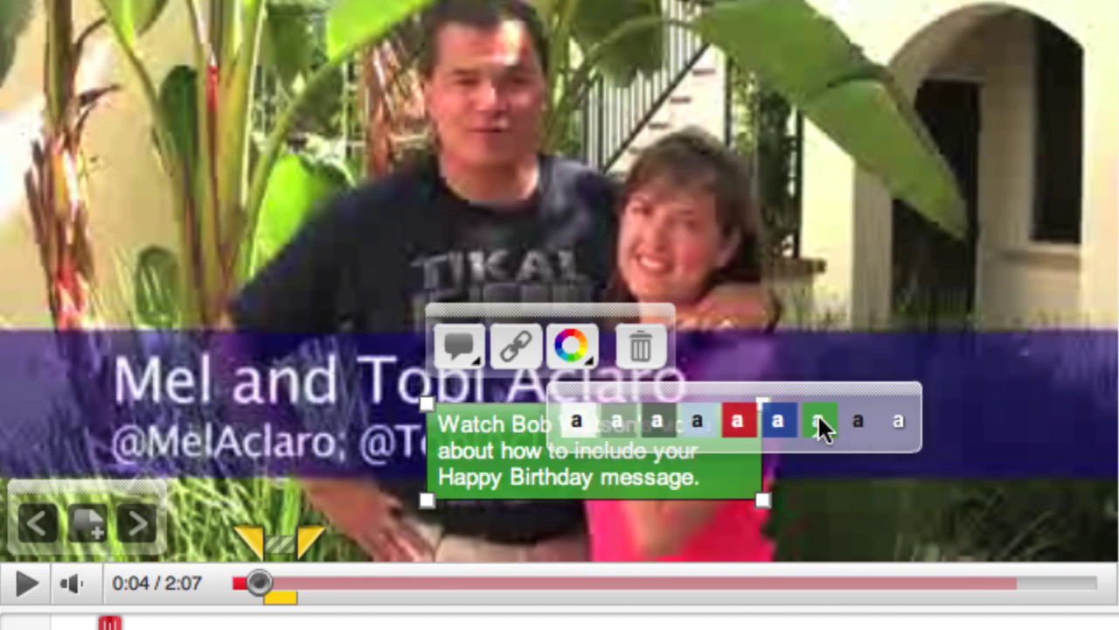
{"action": "left_click", "coordinate": [516, 348]}
{"action": "left_click", "coordinate": [366, 118]}
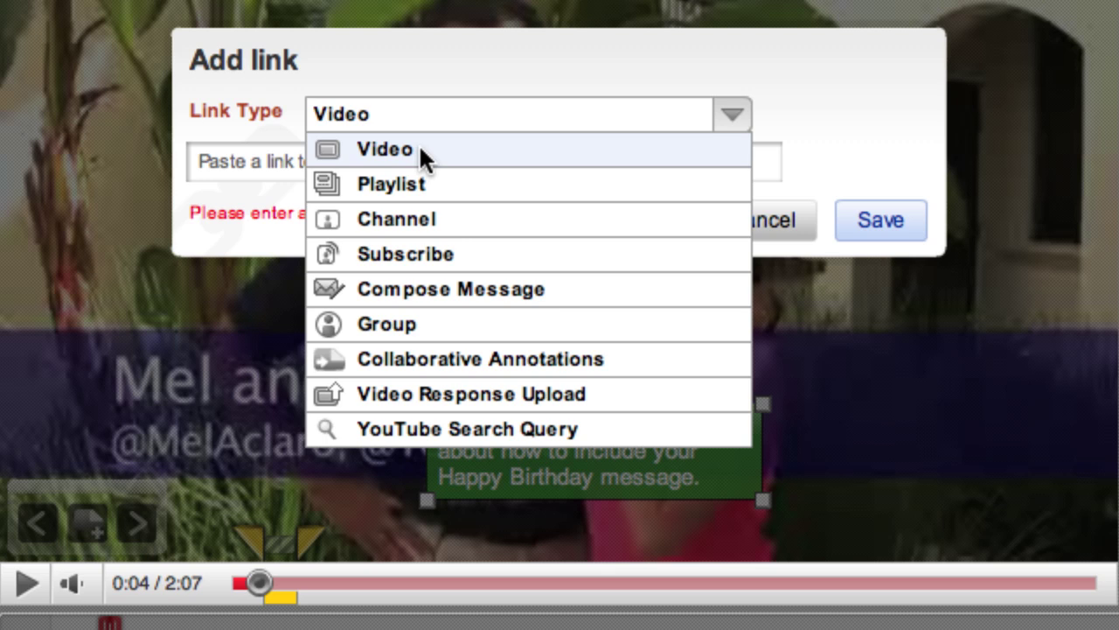
Keep Video as the link type and switch to the tab playing the birthday invitation video.
{"action": "left_click", "coordinate": [419, 143]}
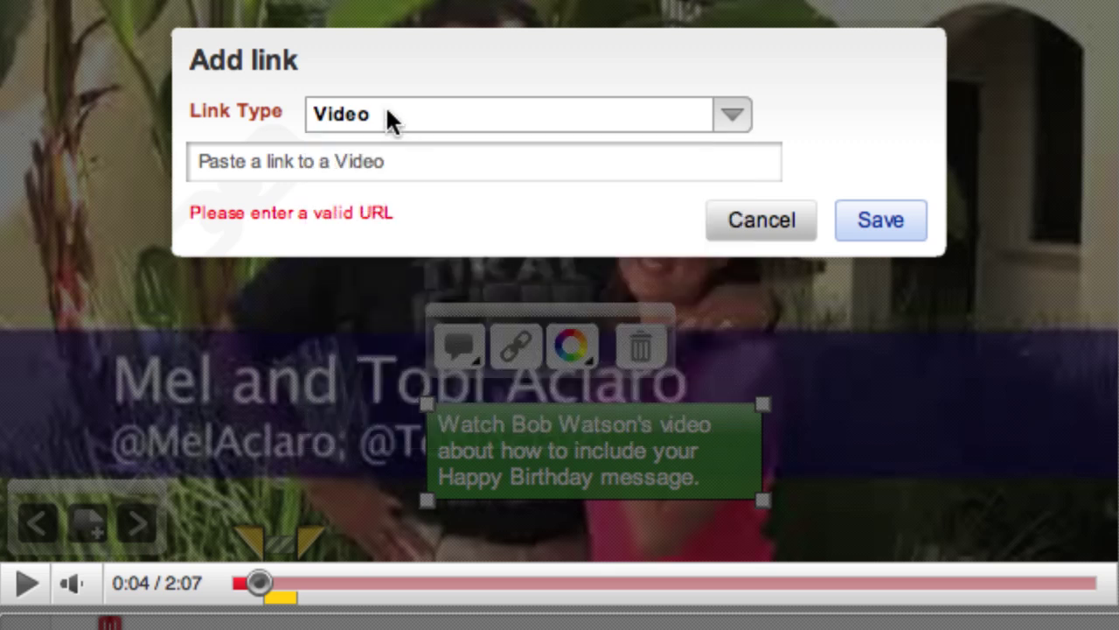
{"action": "left_click", "coordinate": [385, 109]}
{"action": "left_click", "coordinate": [256, 156]}
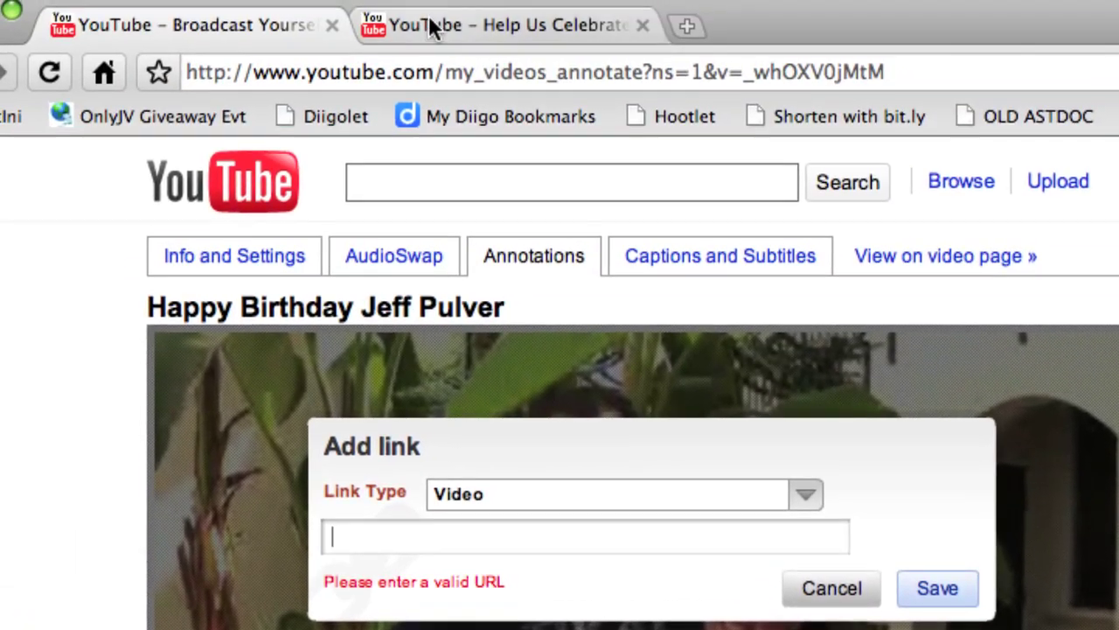
{"action": "left_click", "coordinate": [432, 25]}
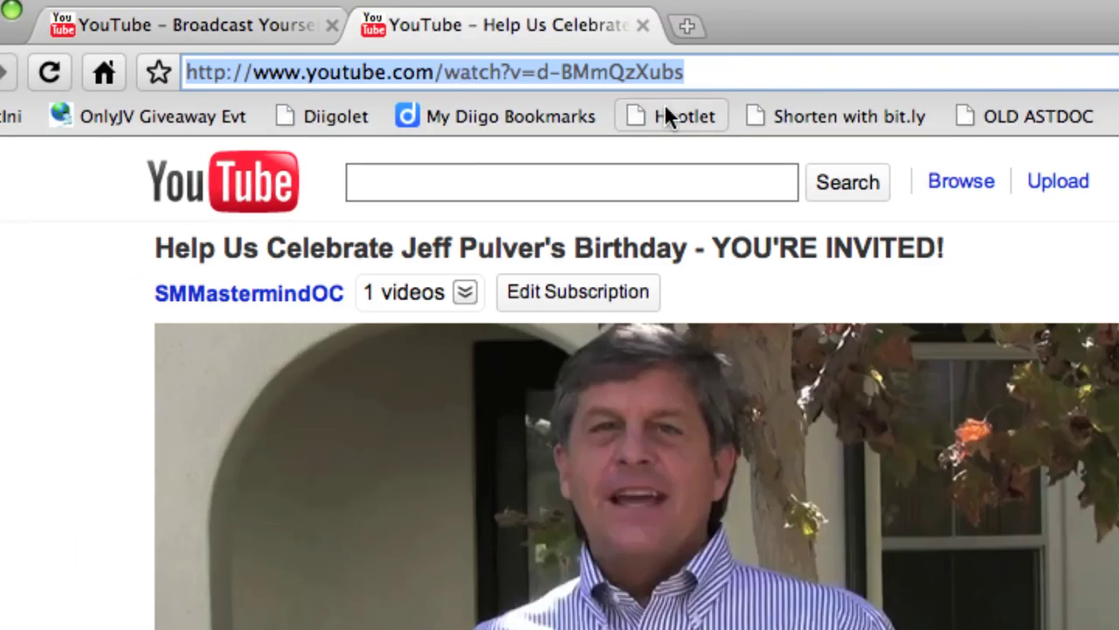
Copy the invitation video's URL, paste it into the note's link field, and save the link.
{"action": "right_click", "coordinate": [607, 70]}
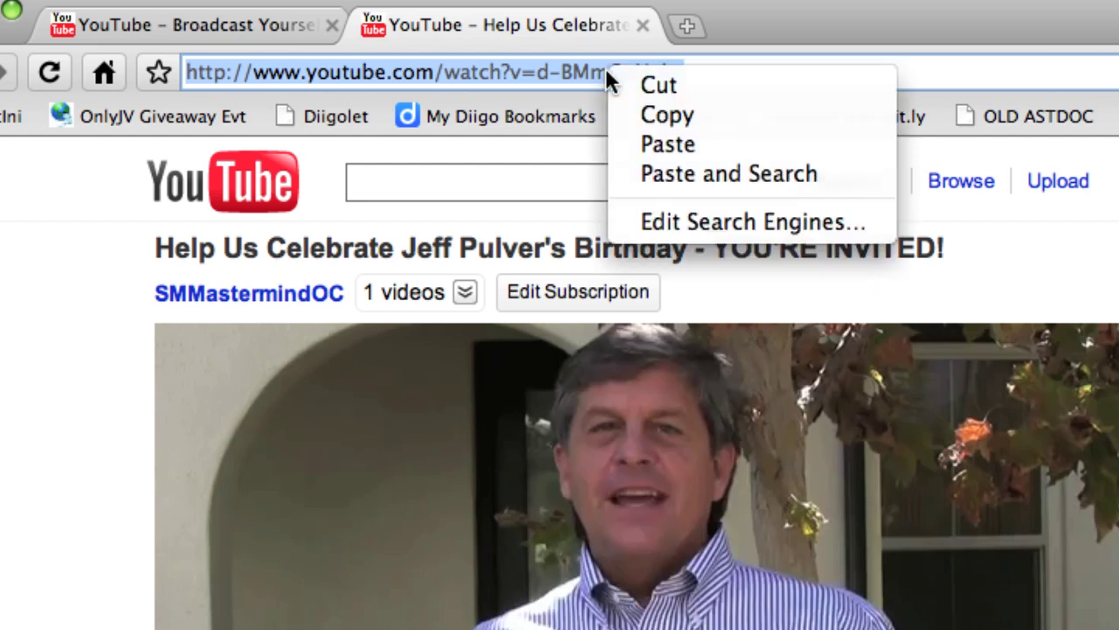
{"action": "left_click", "coordinate": [717, 116]}
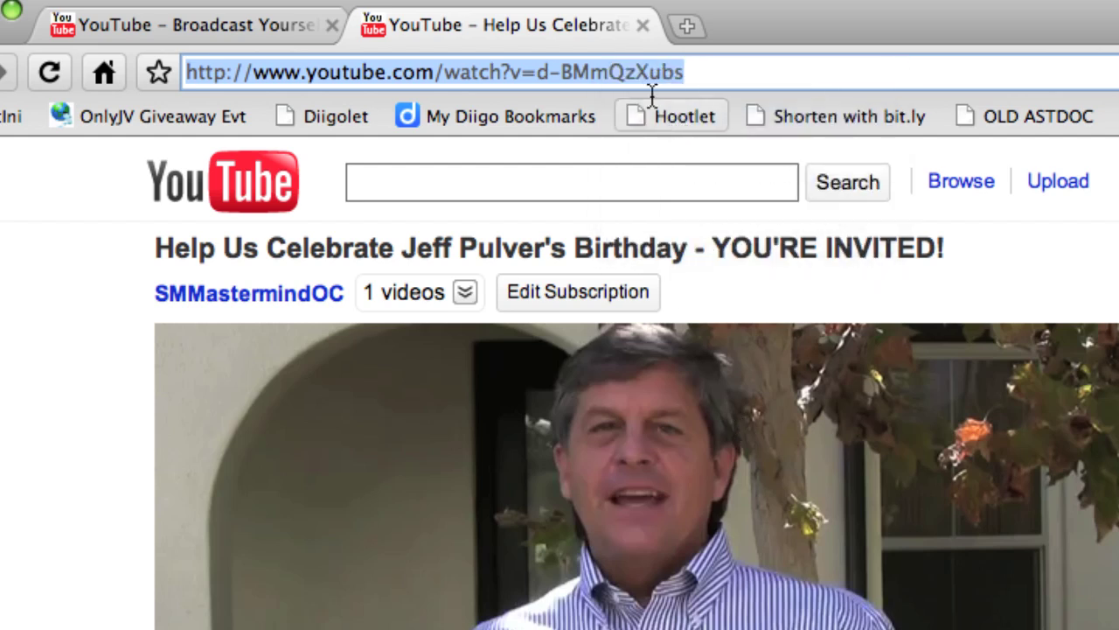
{"action": "left_click", "coordinate": [257, 23]}
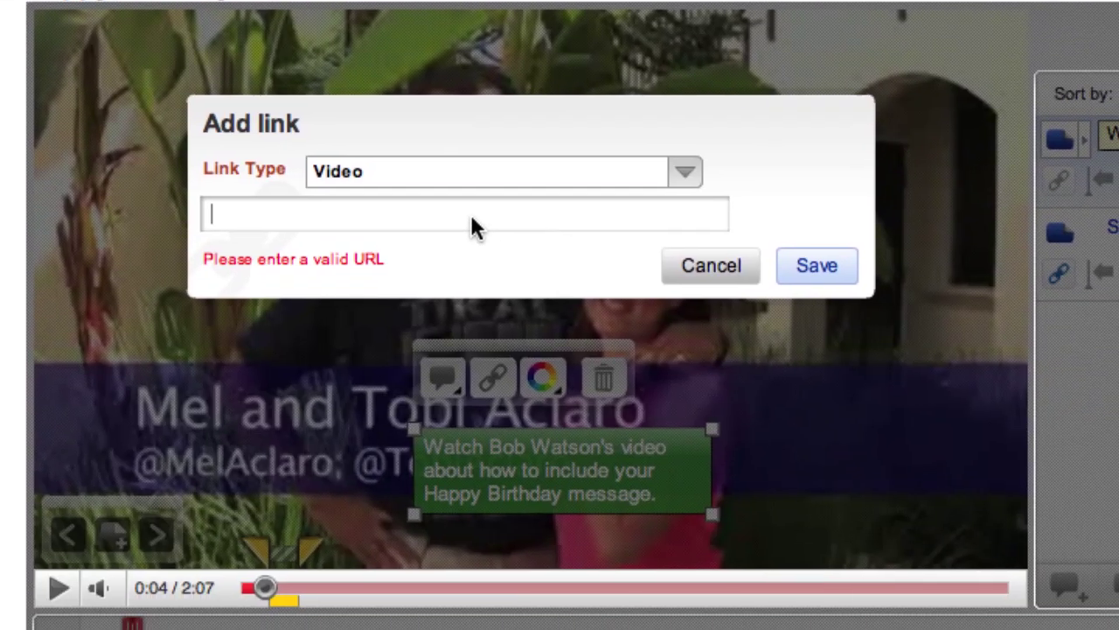
{"action": "right_click", "coordinate": [540, 407]}
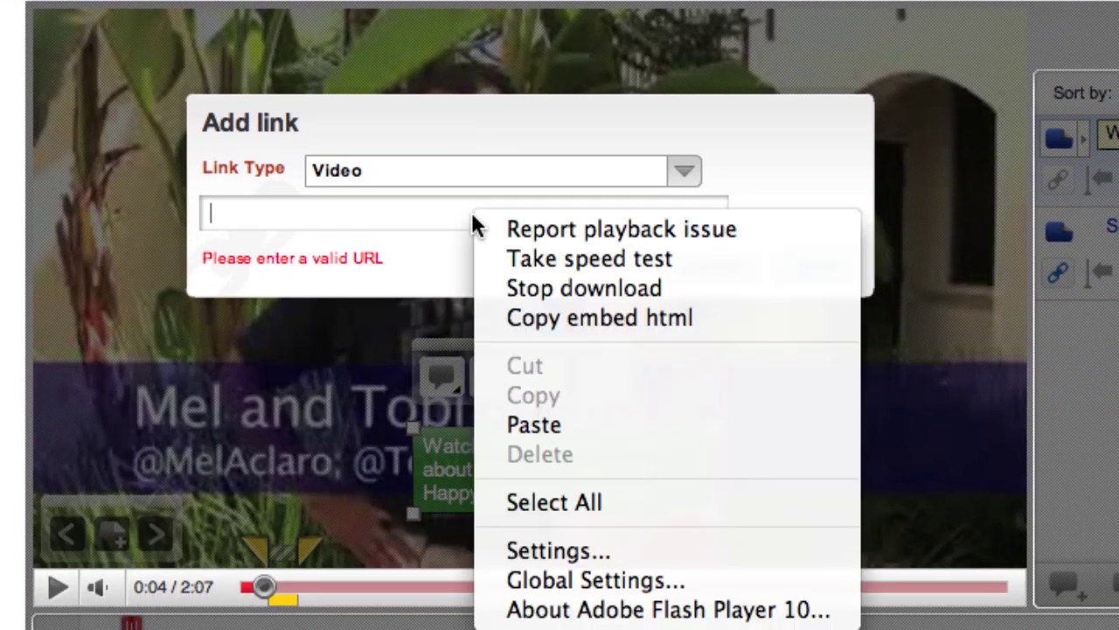
{"action": "left_click", "coordinate": [565, 424]}
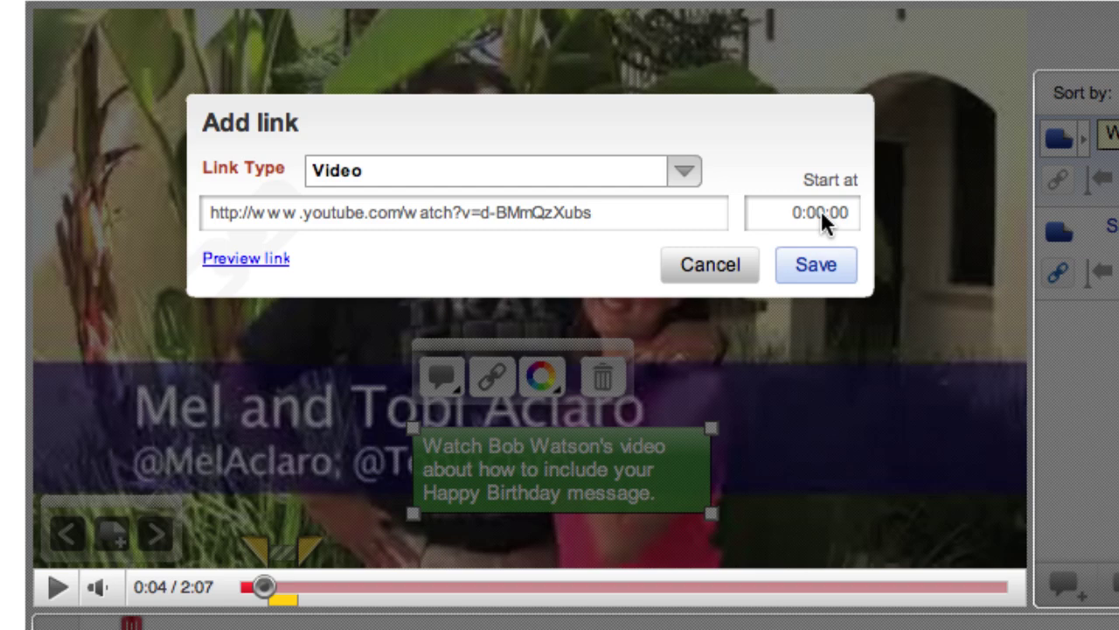
{"action": "left_click", "coordinate": [815, 265]}
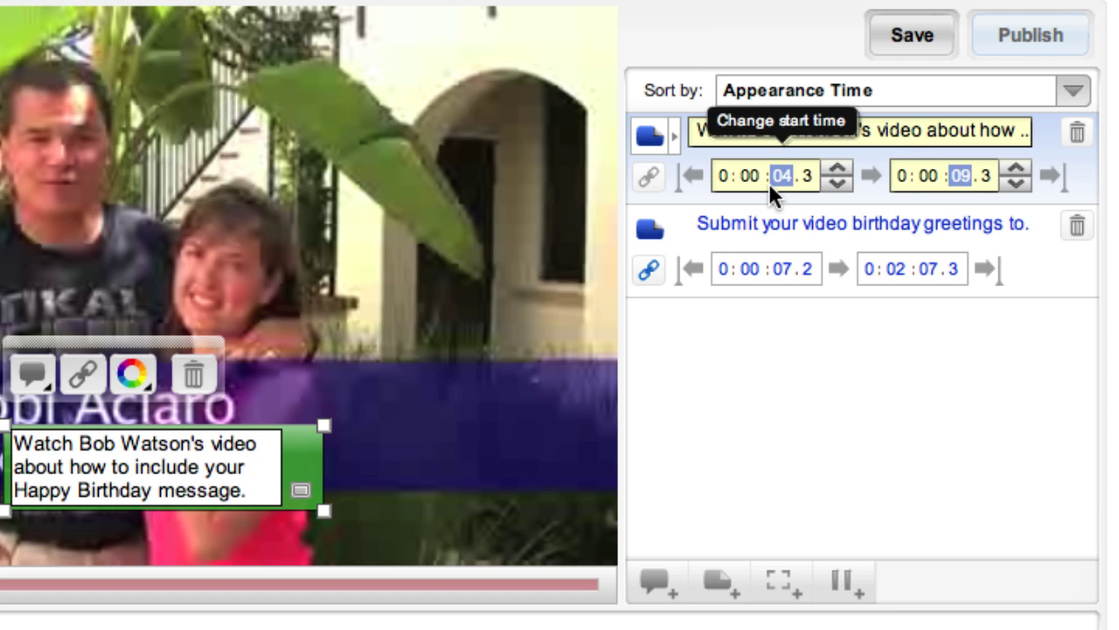
Set the green note to run from 0:03.3 to the video's end at 2:07.3 and save.
{"action": "left_click", "coordinate": [838, 181]}
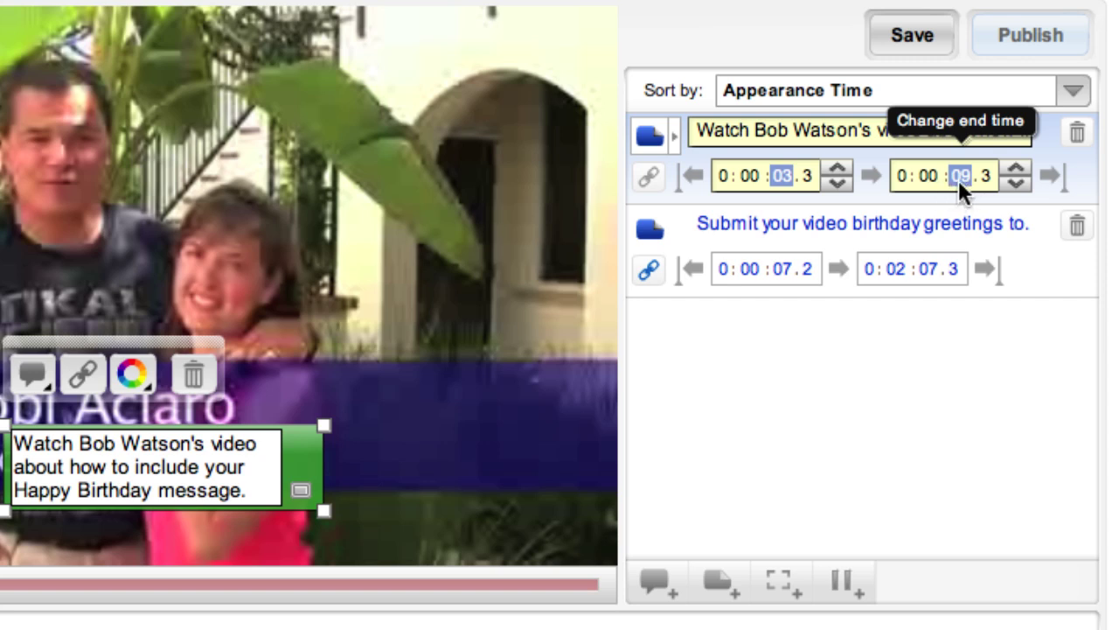
{"action": "left_click", "coordinate": [930, 175]}
{"action": "left_click", "coordinate": [969, 177]}
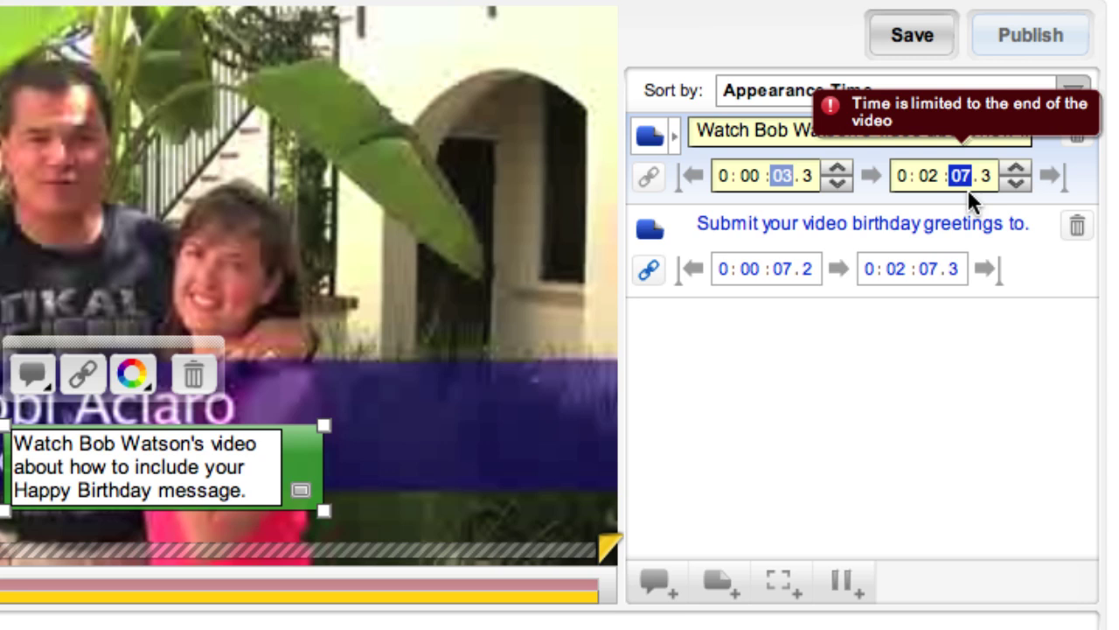
{"action": "left_click", "coordinate": [954, 345]}
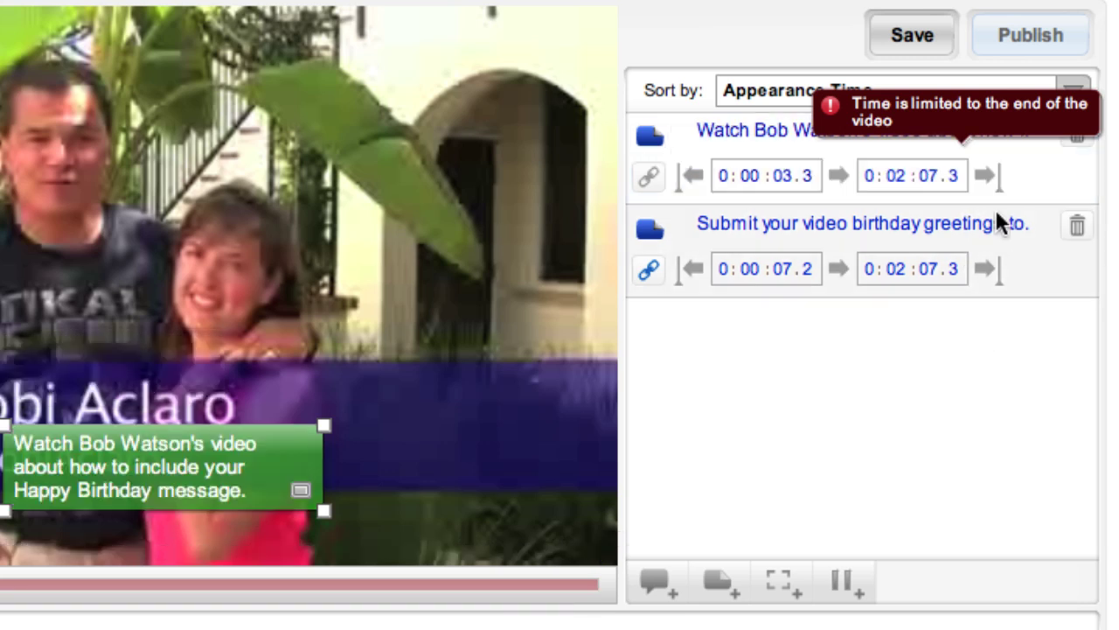
{"action": "left_click", "coordinate": [911, 35]}
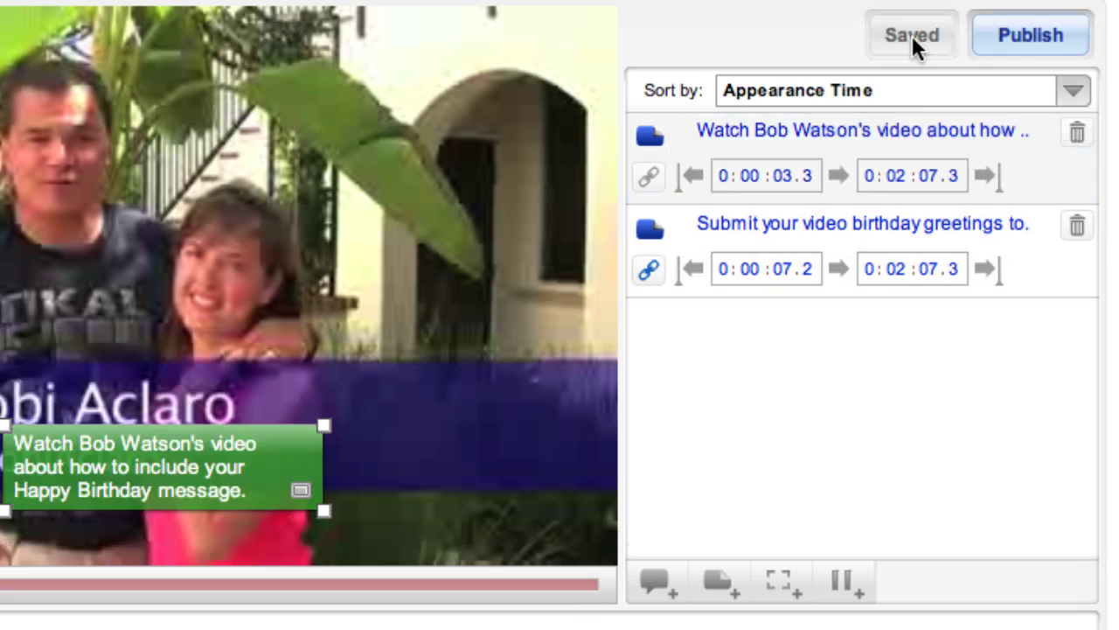
Publish the annotations and follow the green note's link to the invitation video.
{"action": "left_click", "coordinate": [1031, 35]}
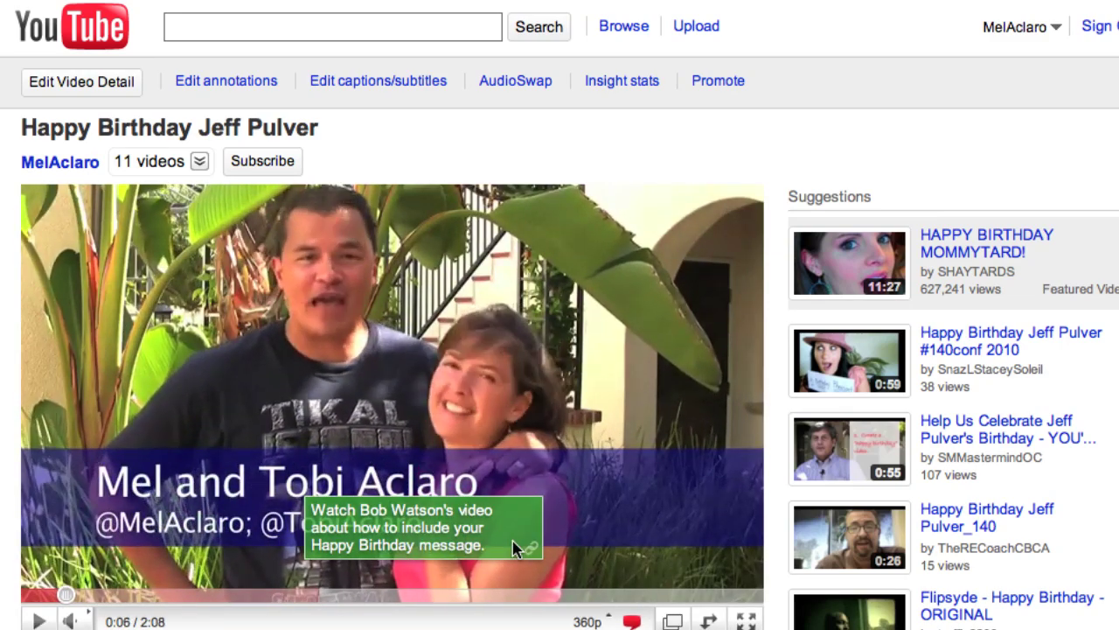
{"action": "left_click", "coordinate": [514, 547]}
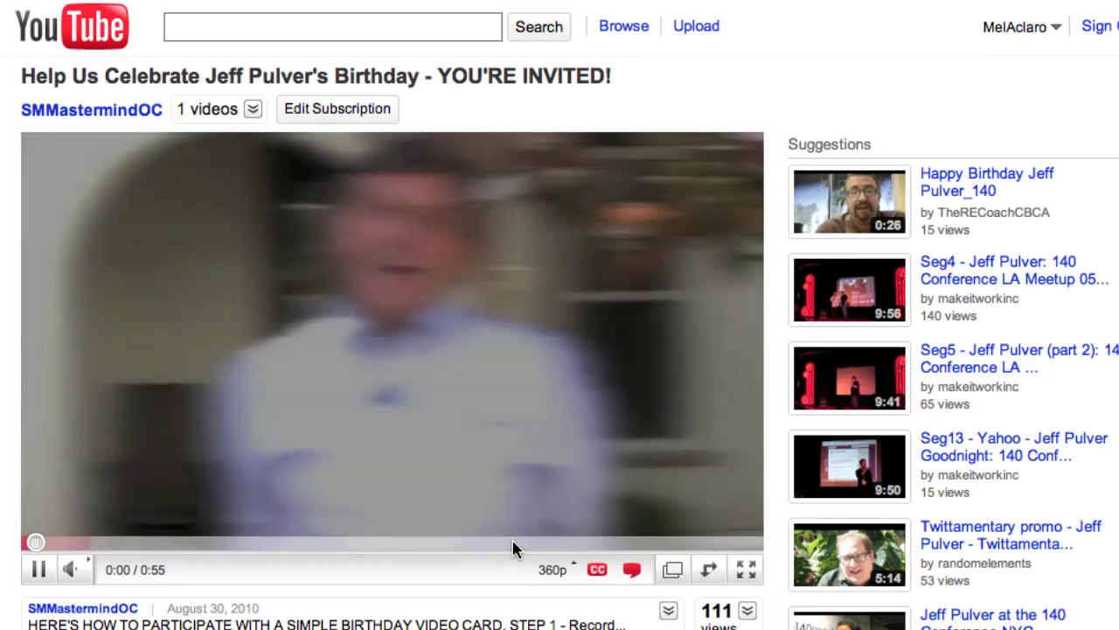